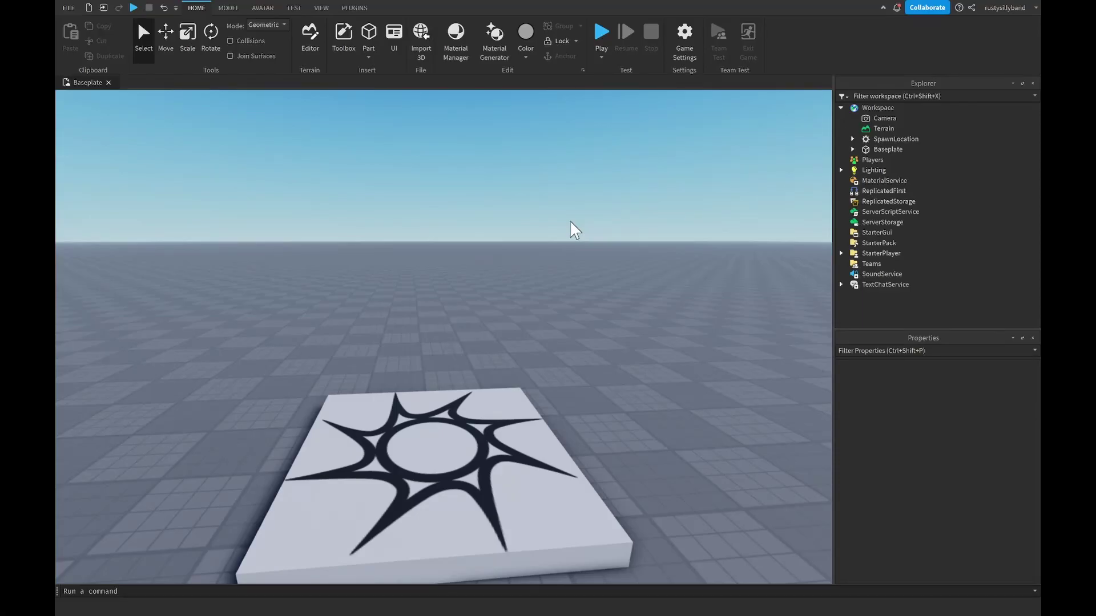
- Open Rig Builder from the Avatar tab, with R15 and Masculine chosen
scroll(573, 230, "down", 2)
right_click_drag(565, 230, 569, 230)
key("d")
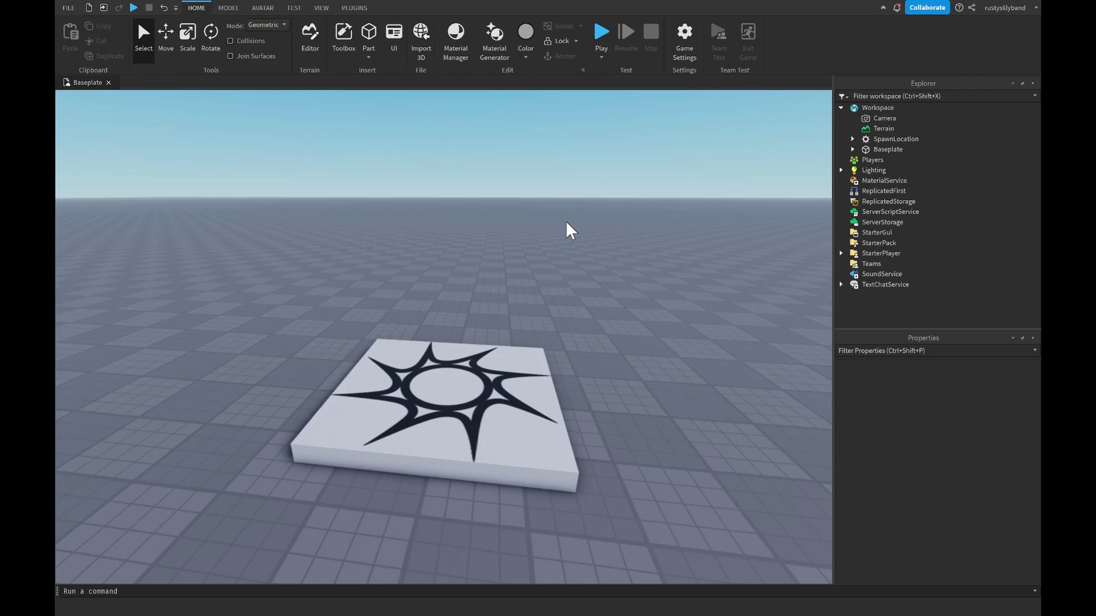
right_click_drag(569, 230, 548, 232)
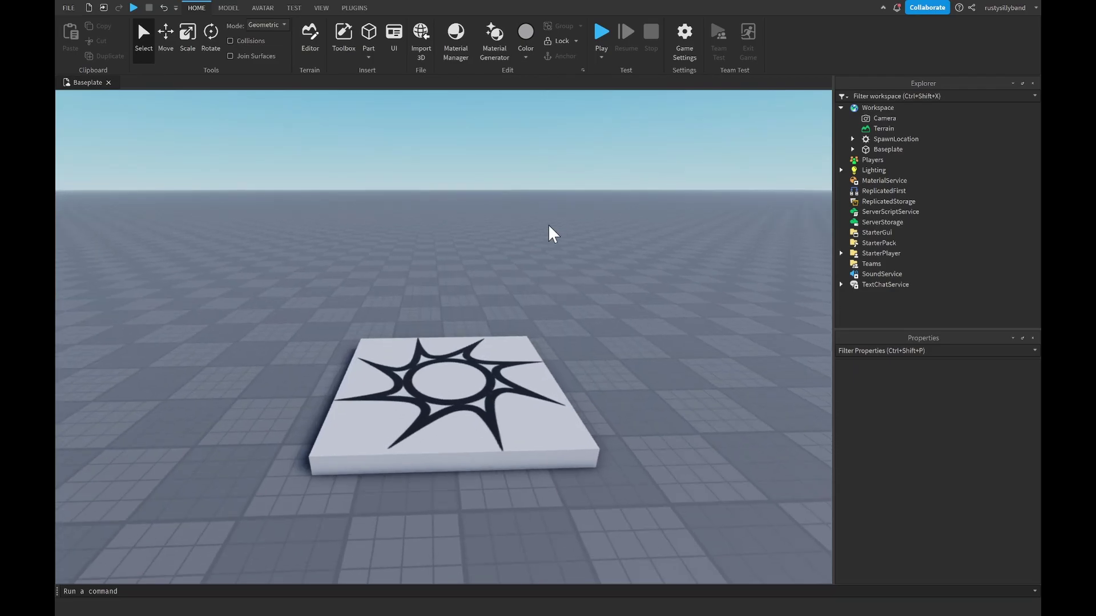
left_click(270, 8)
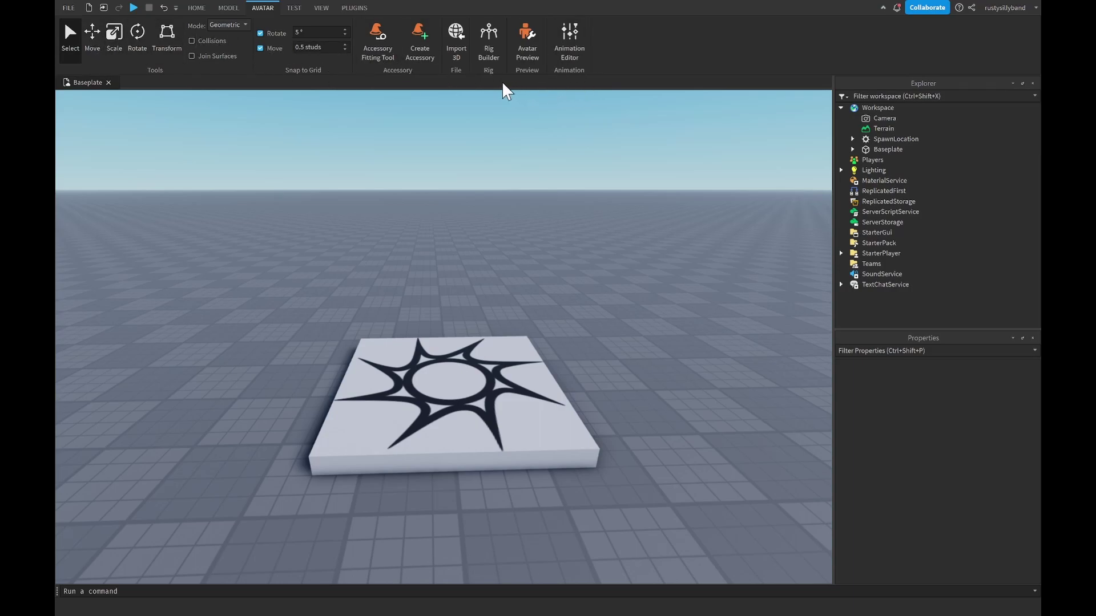
left_click(490, 38)
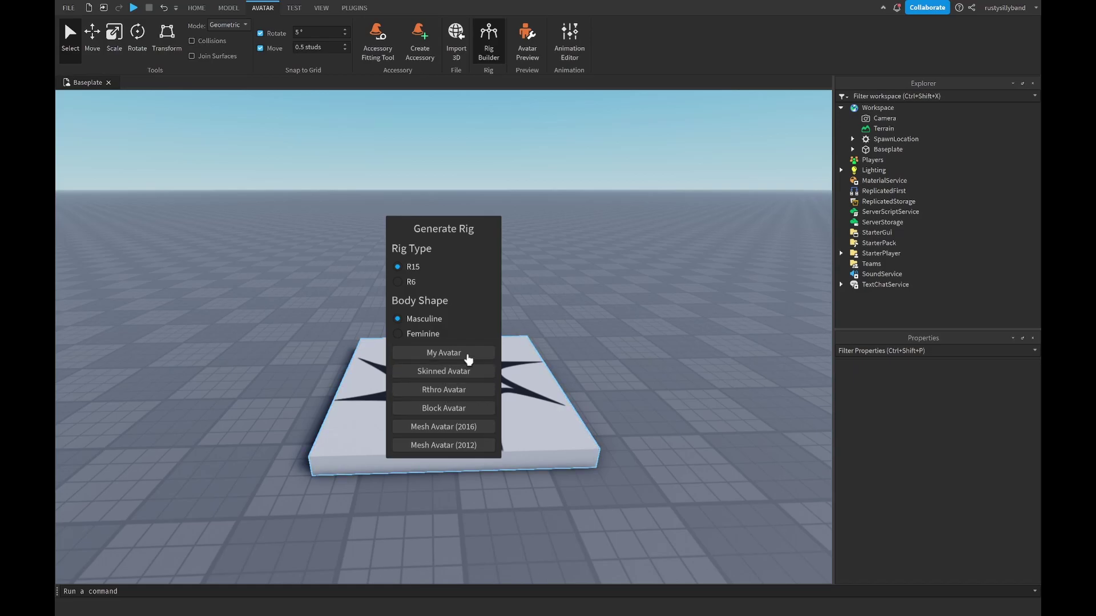
- Try a rig generated from your own avatar, then discard it
left_click(434, 353)
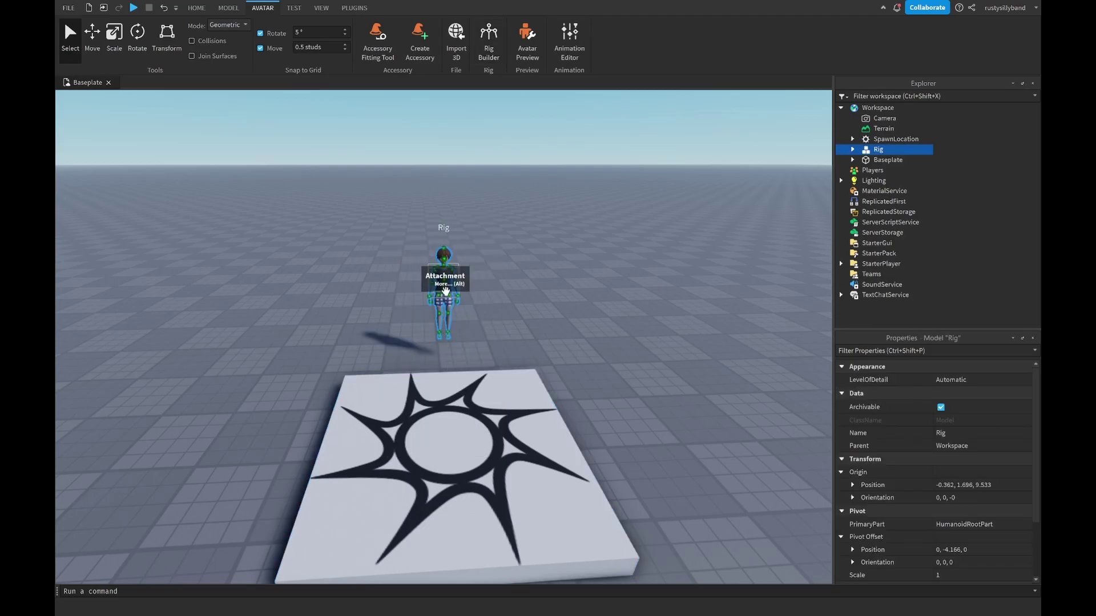
left_click(447, 368)
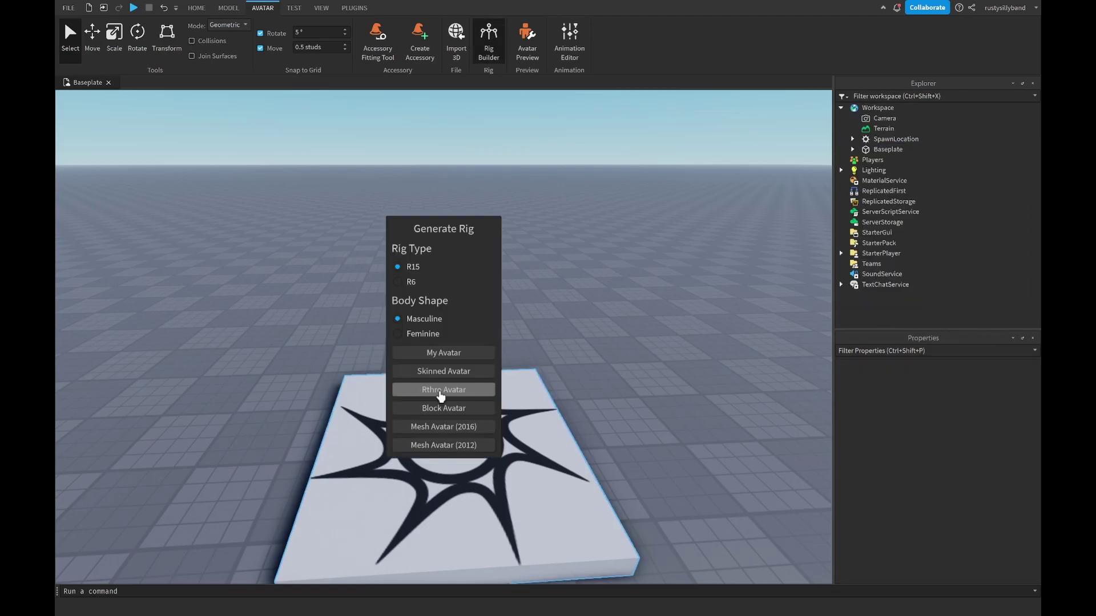
left_click(440, 384)
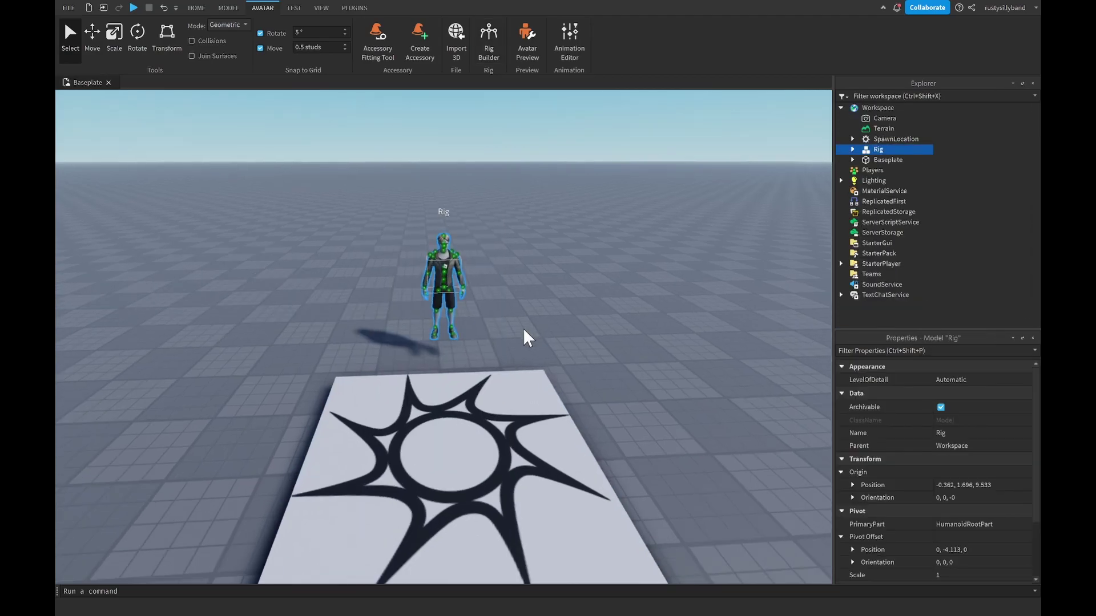
- Generate a Block Avatar R15 rig and move it to the centre of the baseplate
scroll(563, 310, "down", 5)
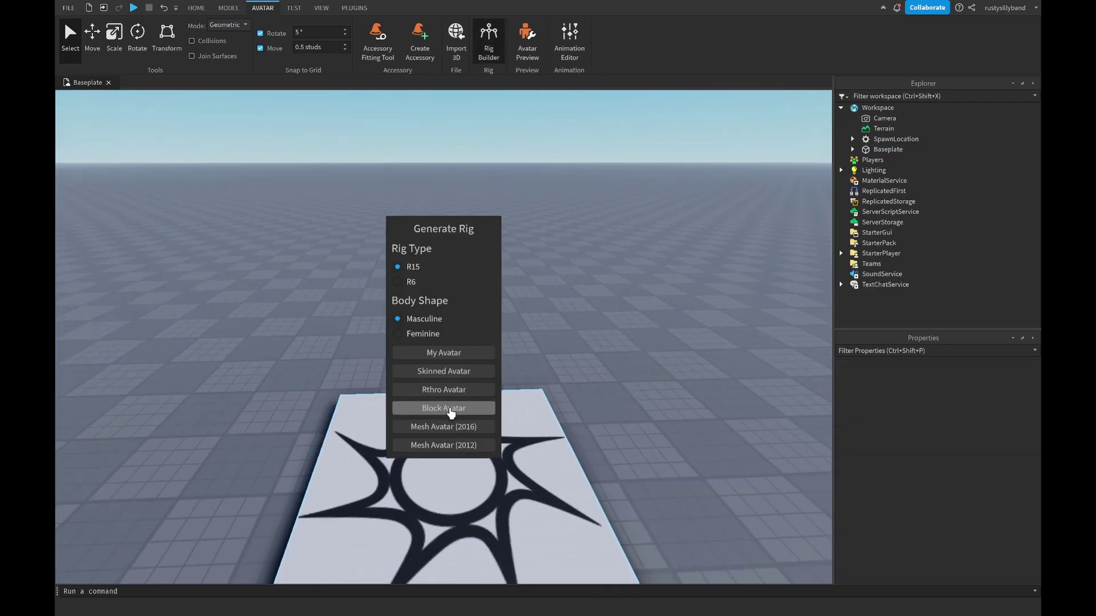
left_click(450, 409)
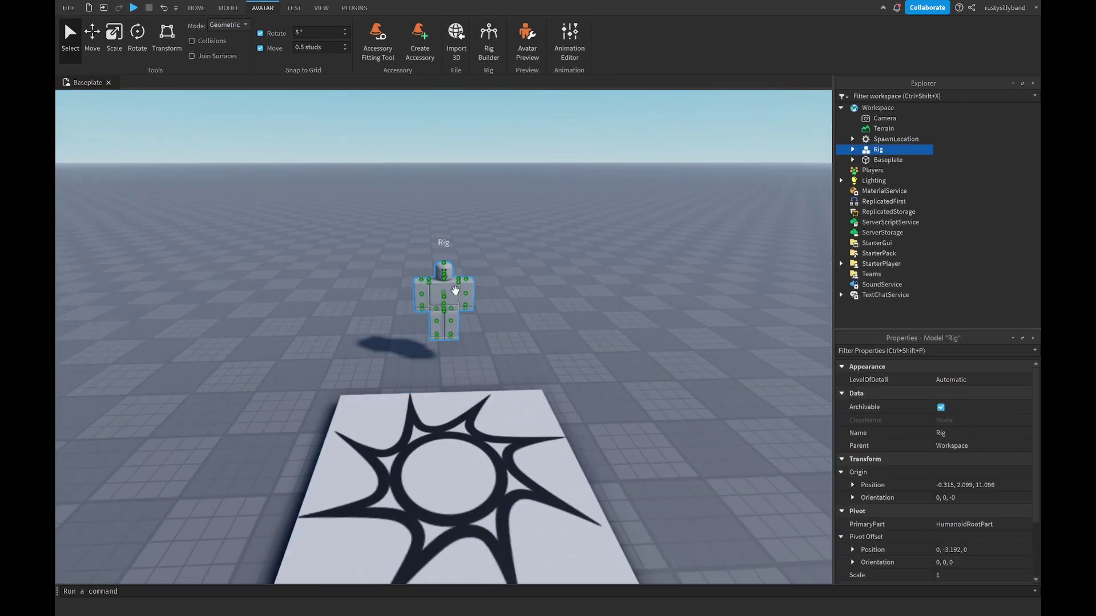
left_click_drag(489, 456, 477, 449)
key("f")
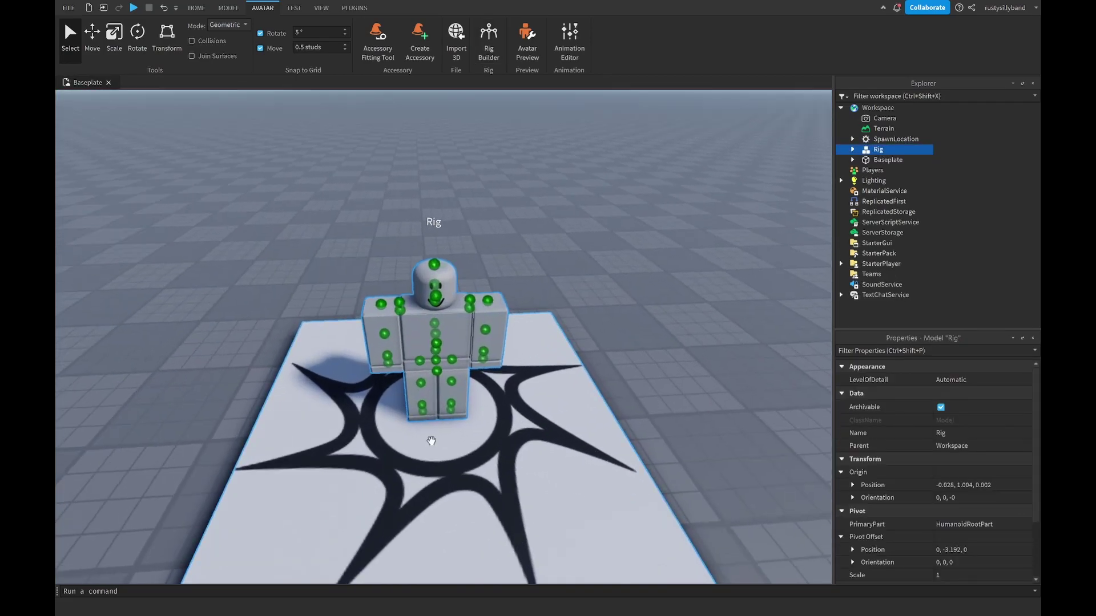
scroll(524, 371, "down", 3)
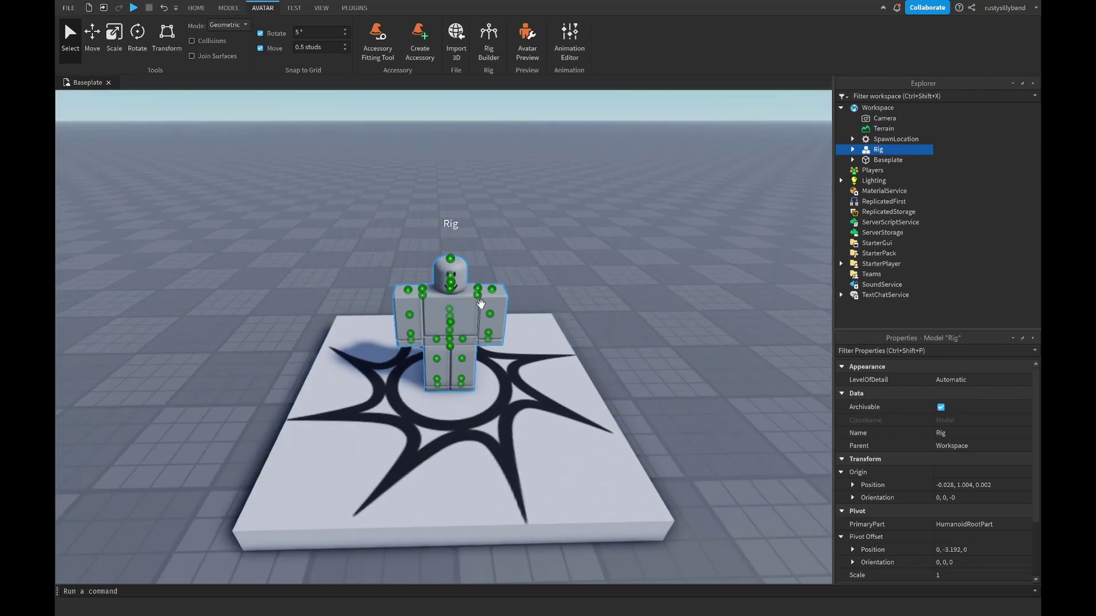
scroll(509, 269, "up", 1)
left_click(508, 268)
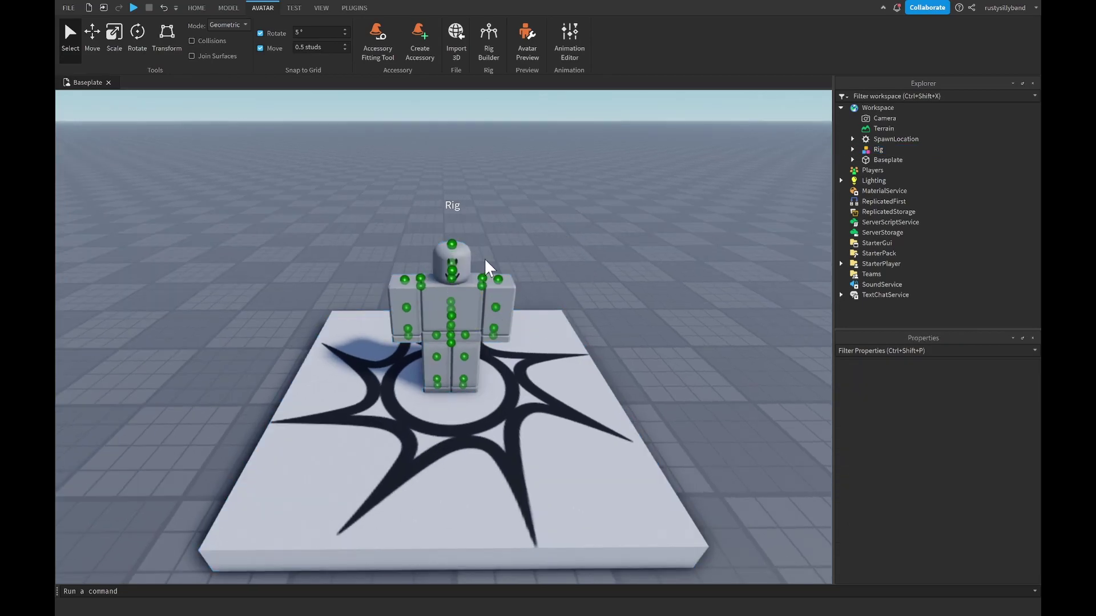
- Open the Animation Editor and dock its panel below the scene
left_click(571, 48)
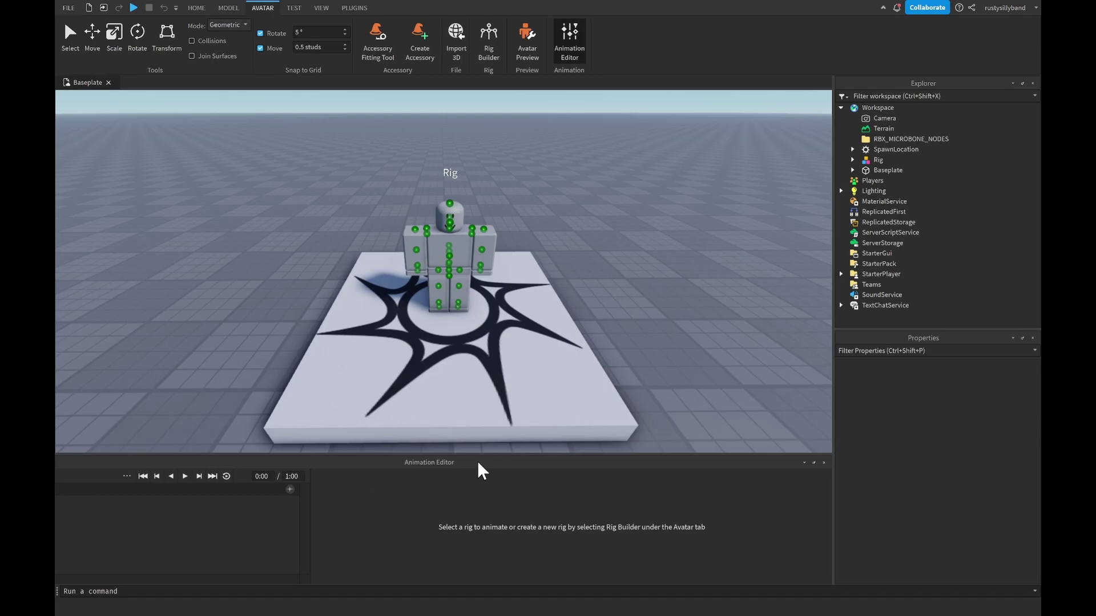
left_click_drag(479, 463, 442, 376)
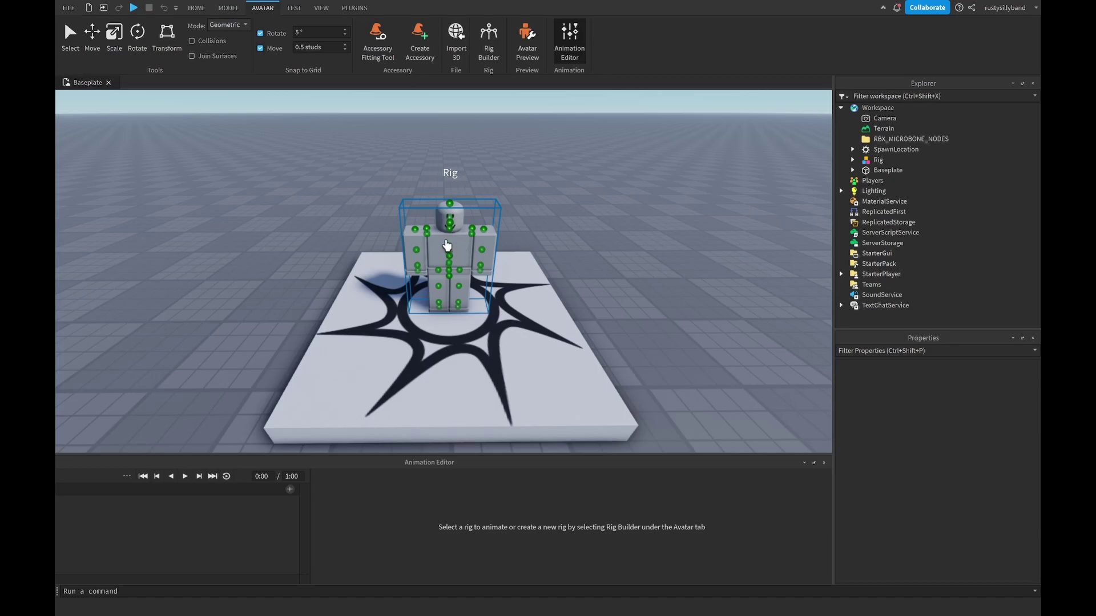
- Select the Rig and name its new animation 'TutorialTestAnimation'
left_click(452, 252)
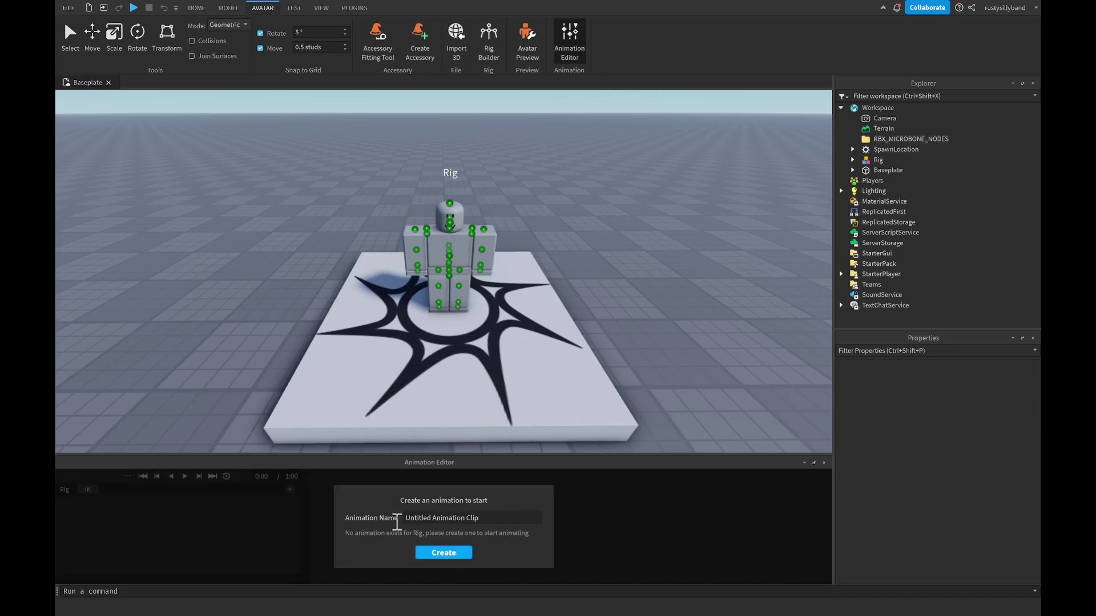
left_click_drag(495, 519, 303, 525)
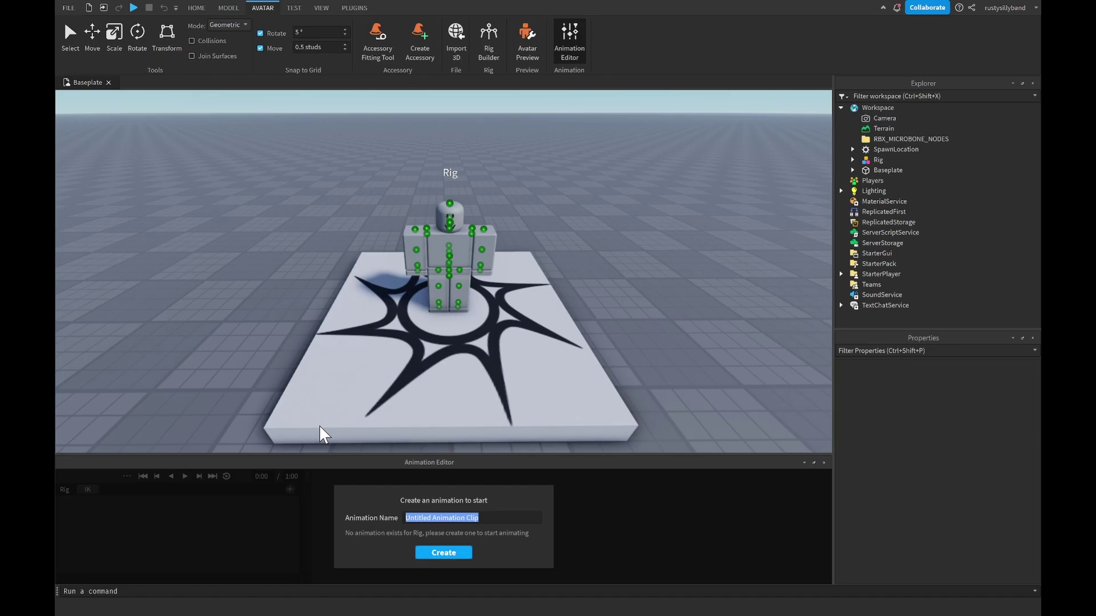
type("TutorialT")
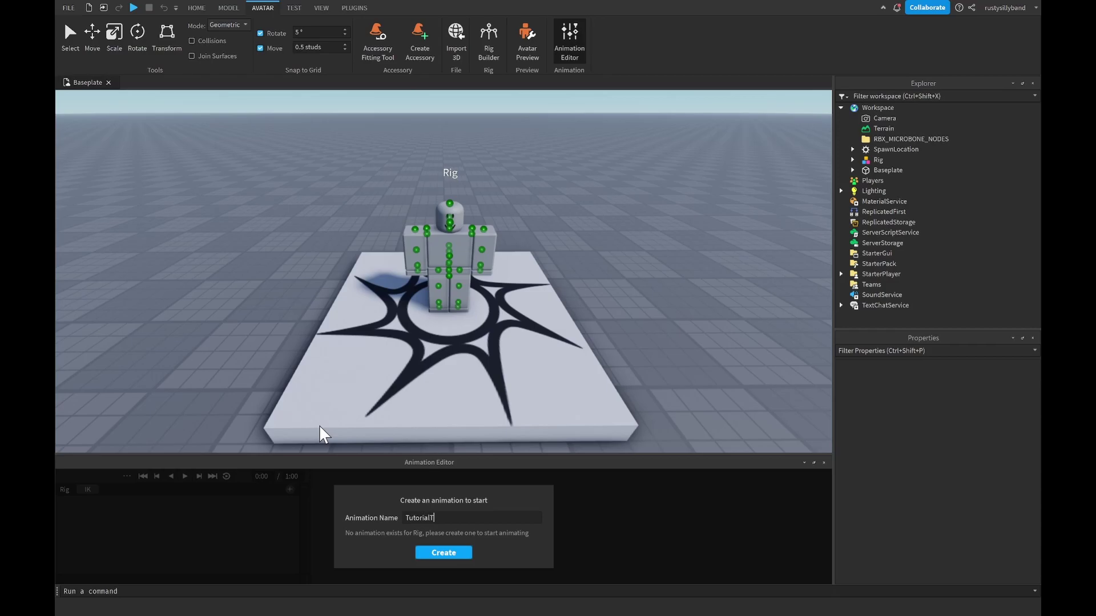
type("estAnimation")
left_click(443, 553)
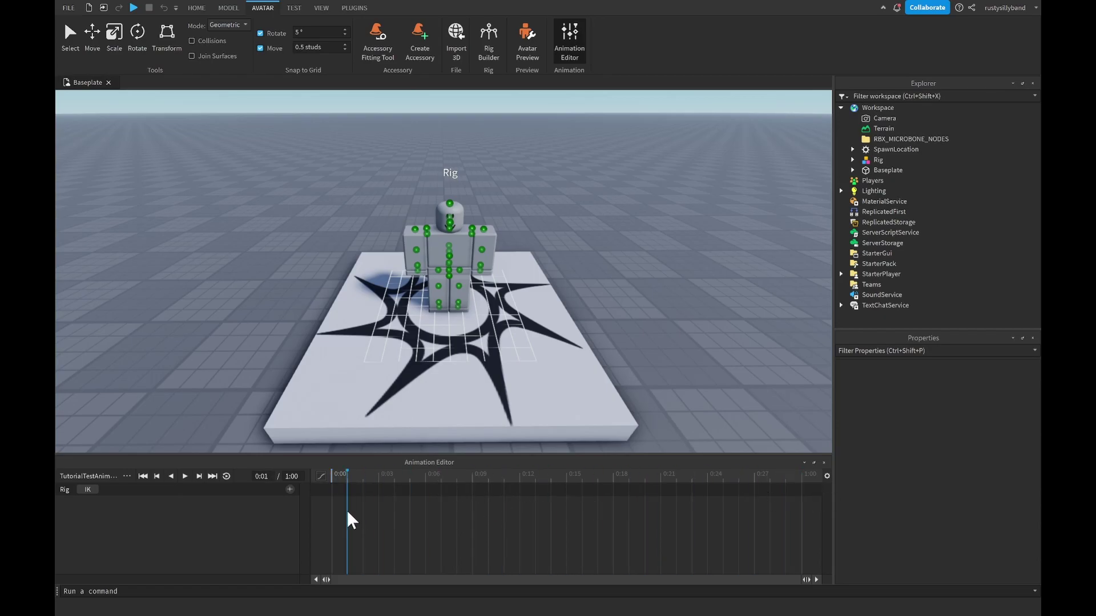
right_click_drag(526, 368, 525, 362)
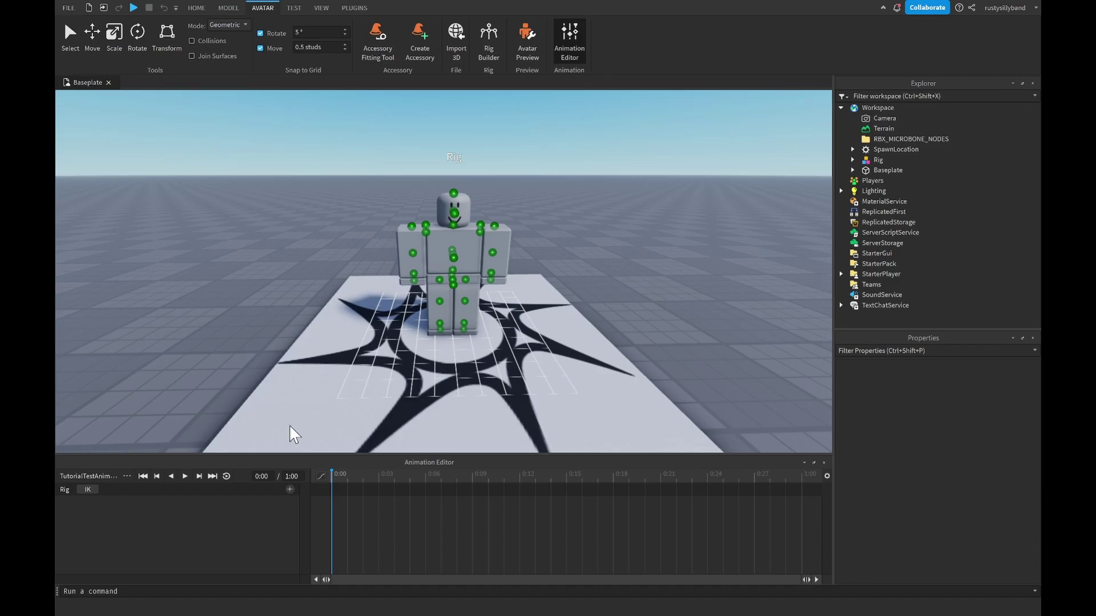
right_click_drag(549, 254, 549, 247)
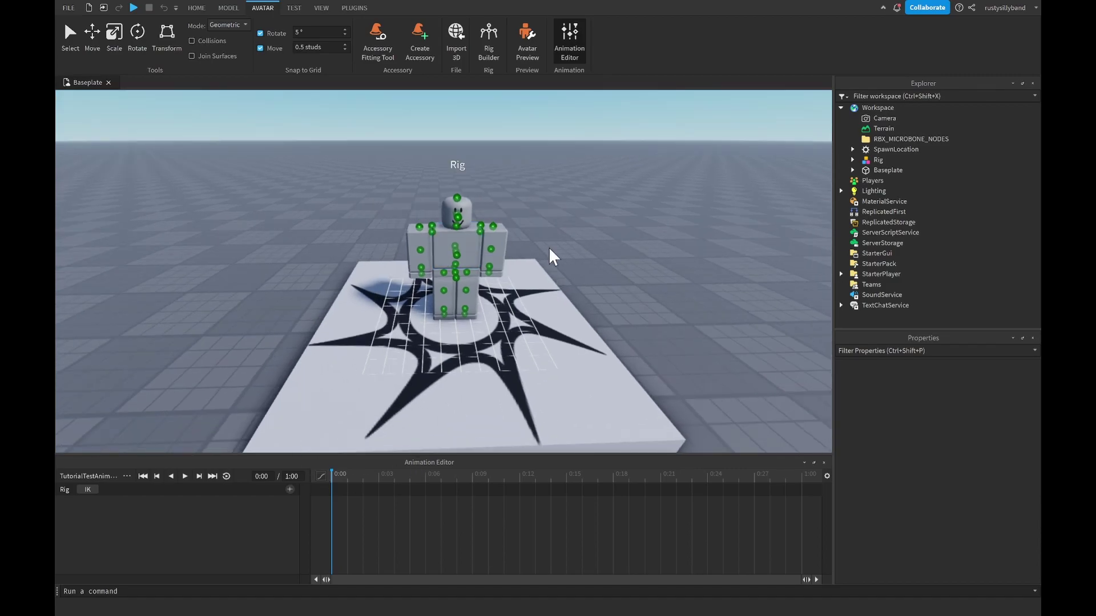
- Change the clip's frame rate from 30 to 120 fps in the editor settings
left_click(827, 477)
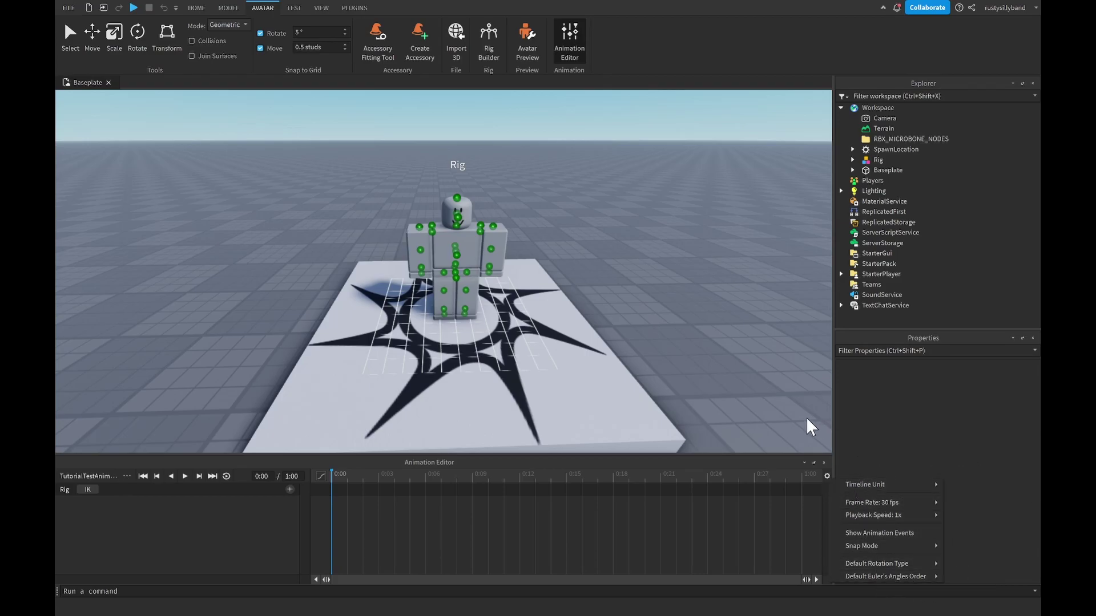
mouse_move(868, 499)
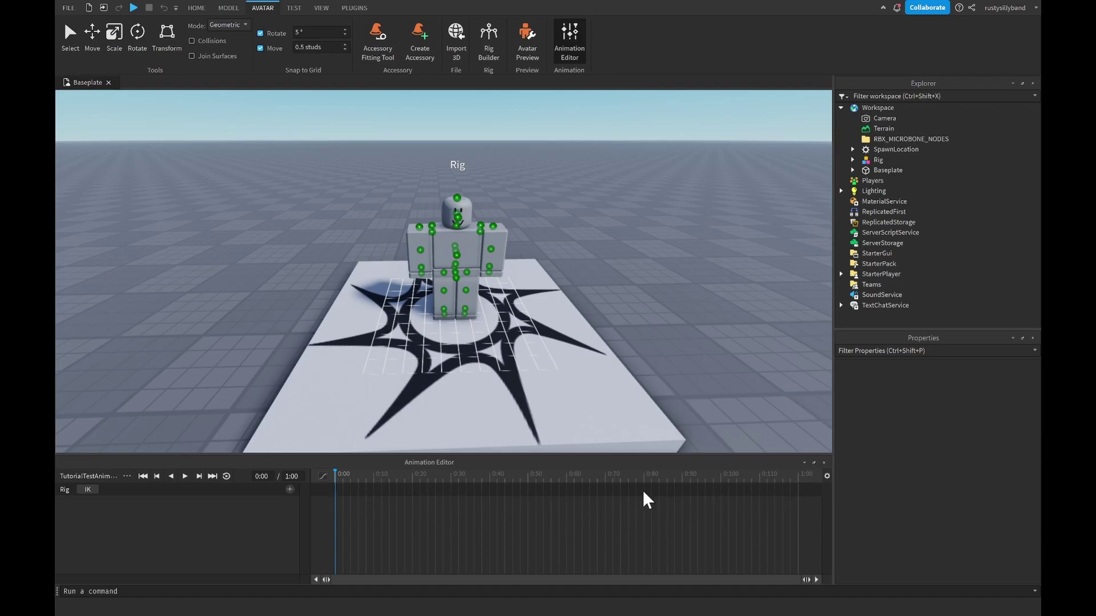
- Switch the Animation Editor timeline to display frames
left_click(825, 477)
mouse_move(884, 481)
left_click(974, 501)
- Set the timeline length to 240, scrub it, then change it to 120 frames
left_click(290, 477)
type("240")
key("Return")
left_click(354, 476)
left_click_drag(354, 476, 289, 474)
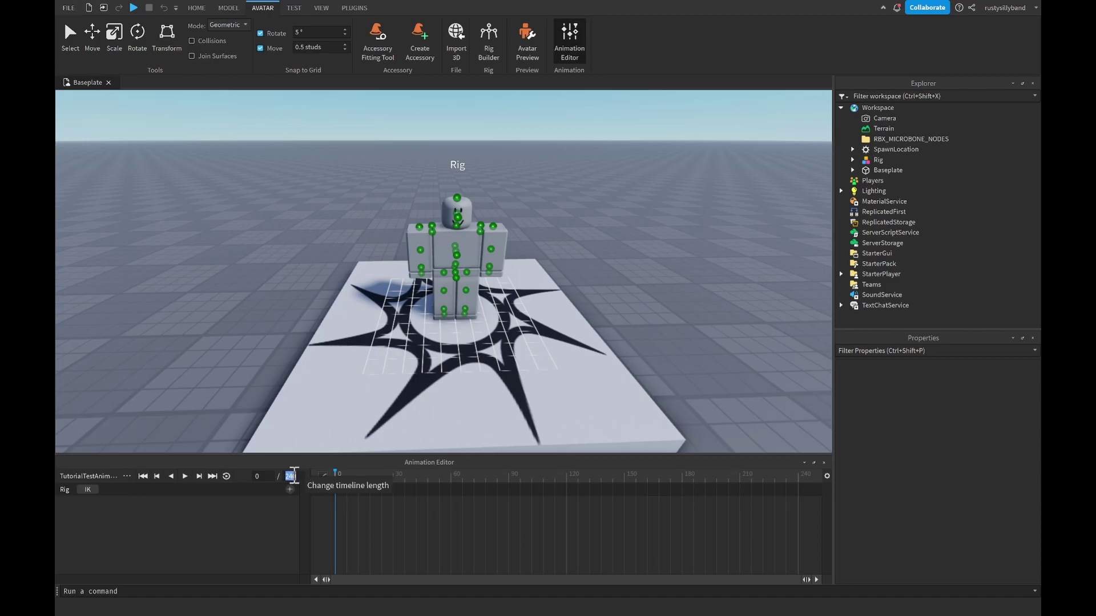
double_click(291, 476)
type("120")
key("Return")
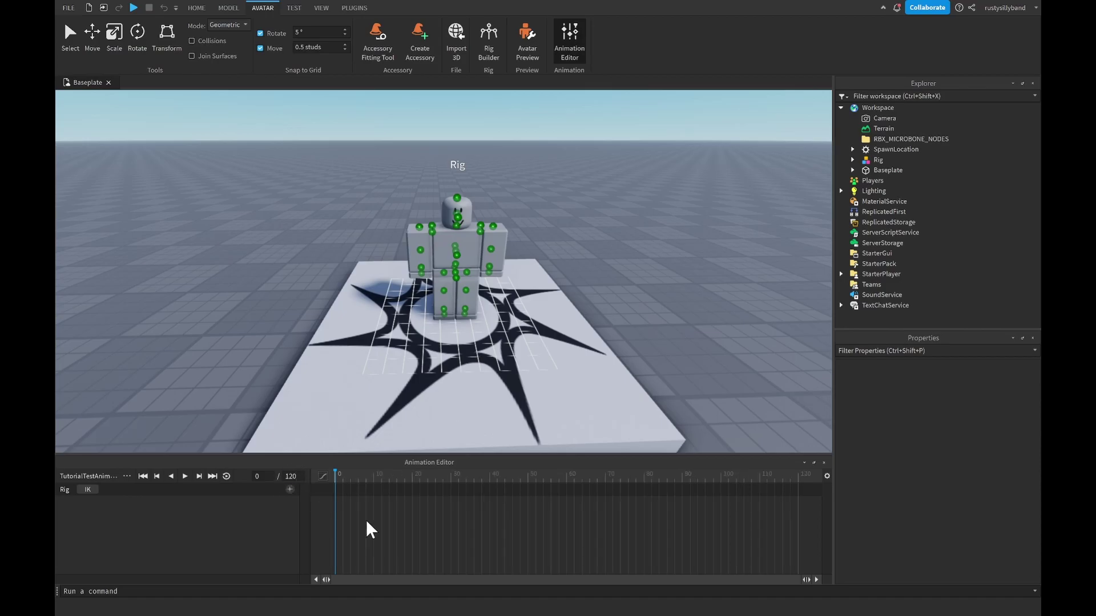
- Add every body part of the Rig as a track in TutorialTestAnimation
left_click(290, 491)
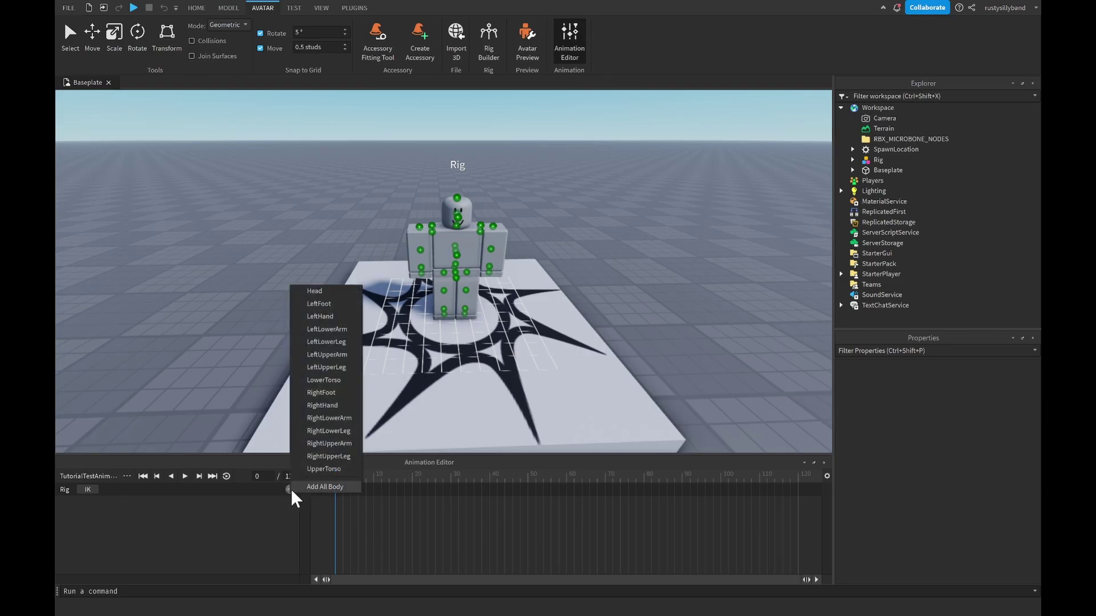
left_click(320, 488)
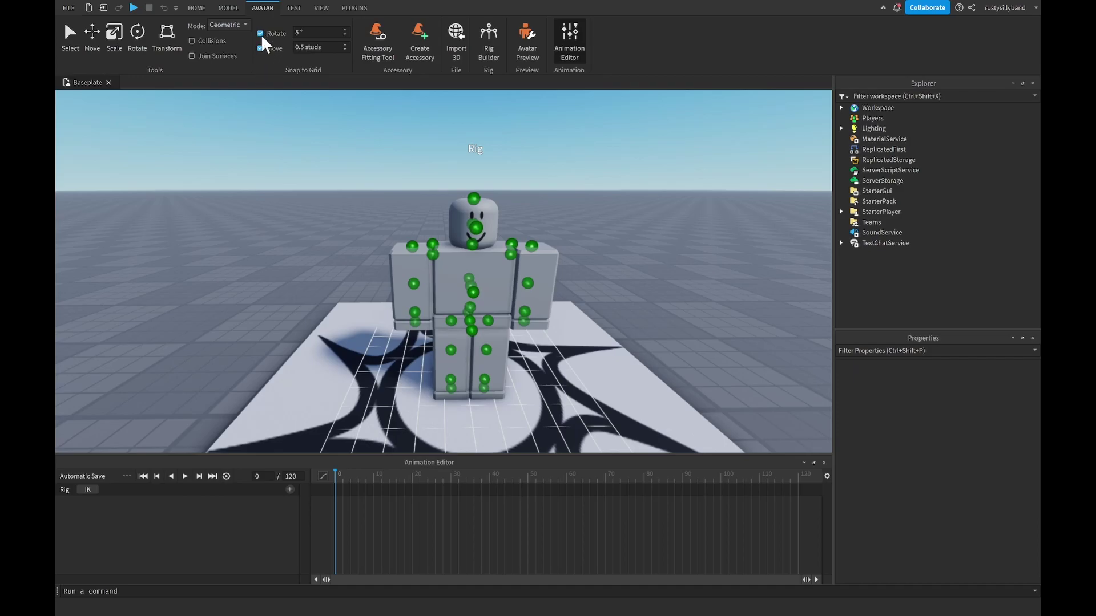
- Turn off rotate and move snapping in the Snap to Grid settings
left_click(308, 33)
left_click(315, 48)
type("0.5")
left_click(269, 34)
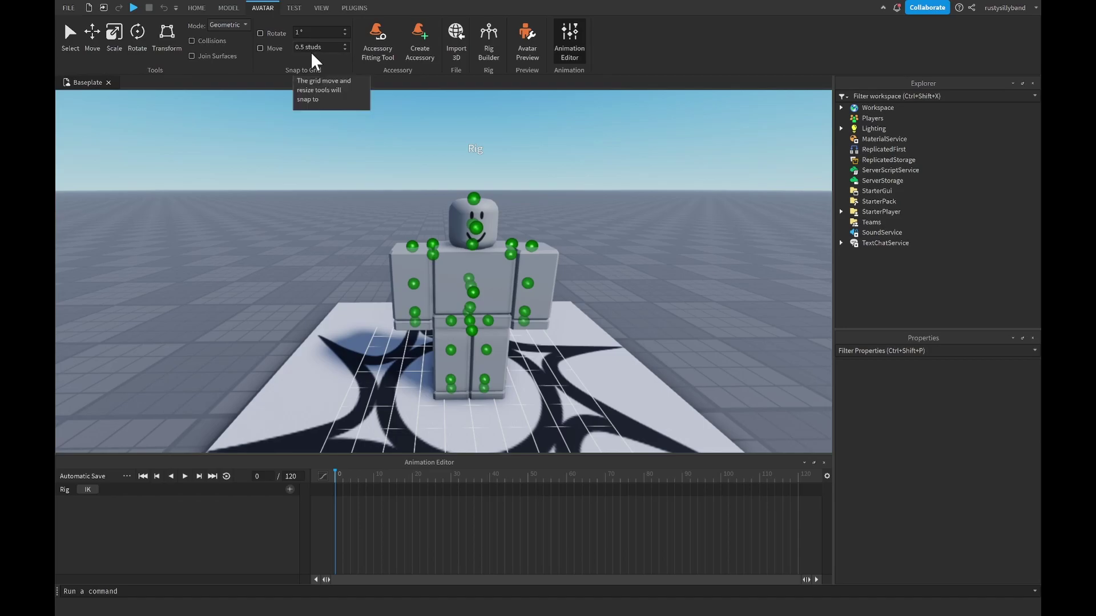
- Raise the rig's right upper arm to key it at frame 0
scroll(428, 287, "up", 3)
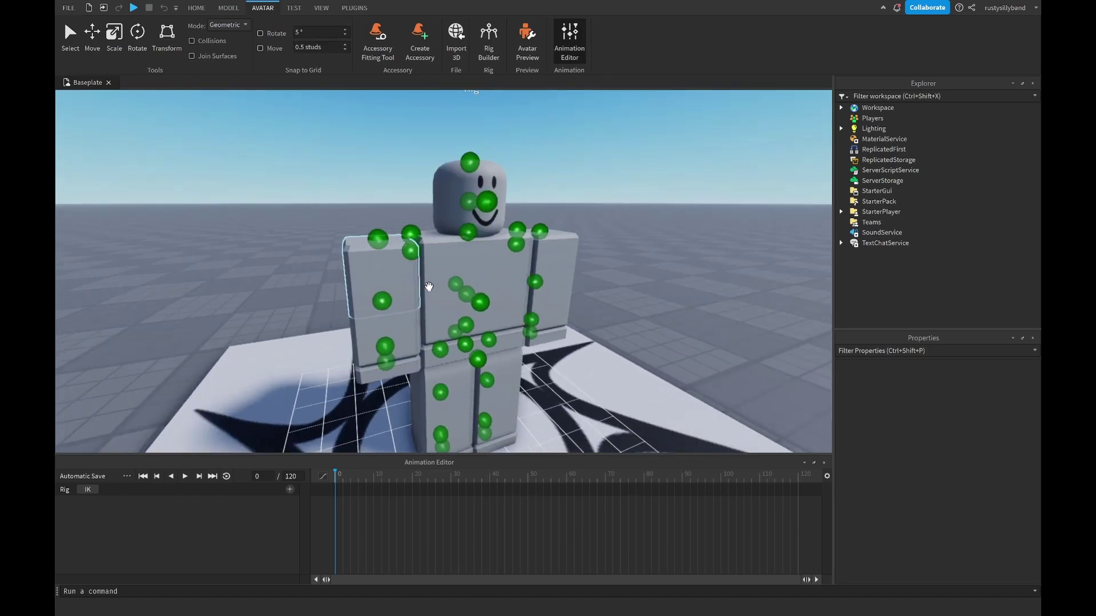
right_click_drag(428, 286, 375, 302)
left_click(394, 291)
left_click_drag(374, 303, 368, 242)
- Rotate both upper legs and bend both lower legs at frame 0
right_click_drag(368, 242, 447, 348)
left_click(391, 318)
key("f")
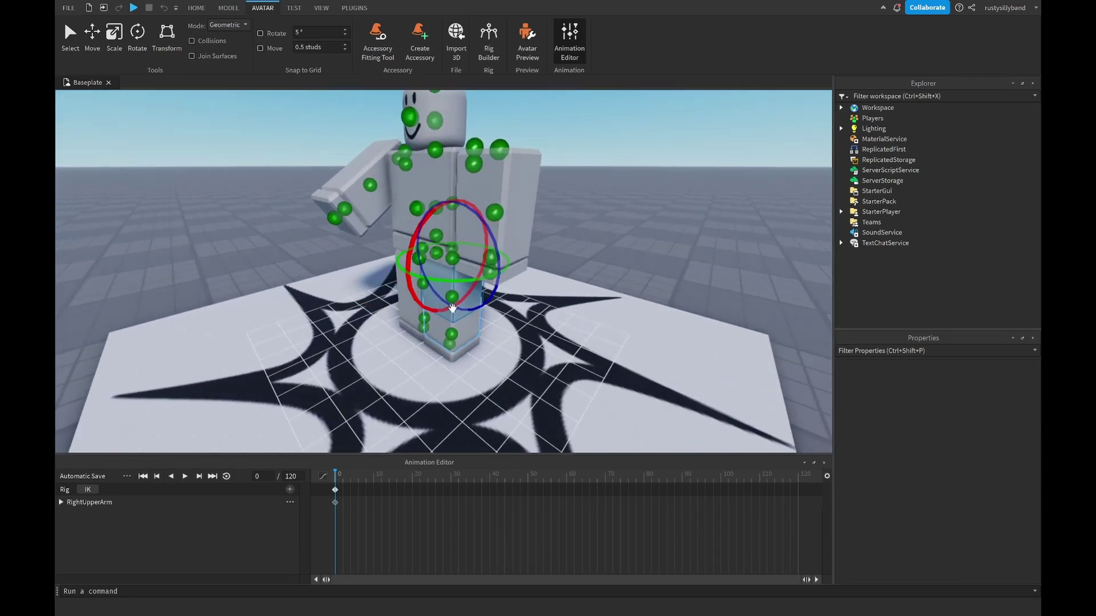
left_click_drag(405, 256, 397, 299)
right_click_drag(539, 355, 434, 306)
left_click(433, 306)
key("f")
left_click_drag(449, 274, 483, 325)
left_click(450, 330)
right_click_drag(595, 289, 416, 289)
- Swing the left upper arm down and bend the left lower arm
scroll(531, 291, "up", 5)
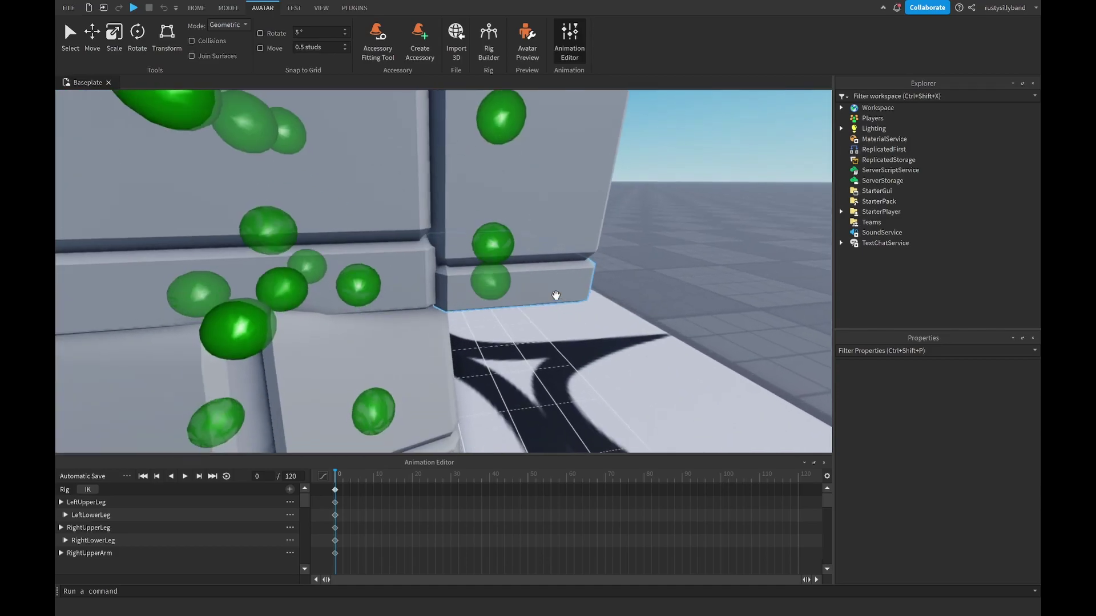
scroll(530, 292, "down", 8)
left_click(473, 203)
right_click_drag(473, 203, 368, 261)
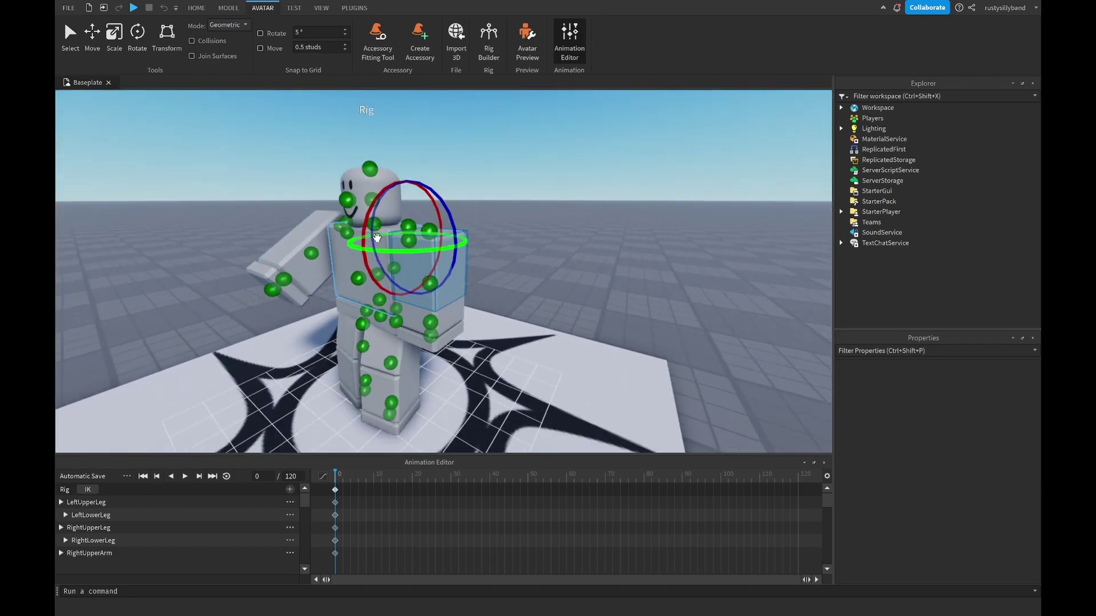
left_click_drag(368, 261, 429, 288)
left_click(418, 314)
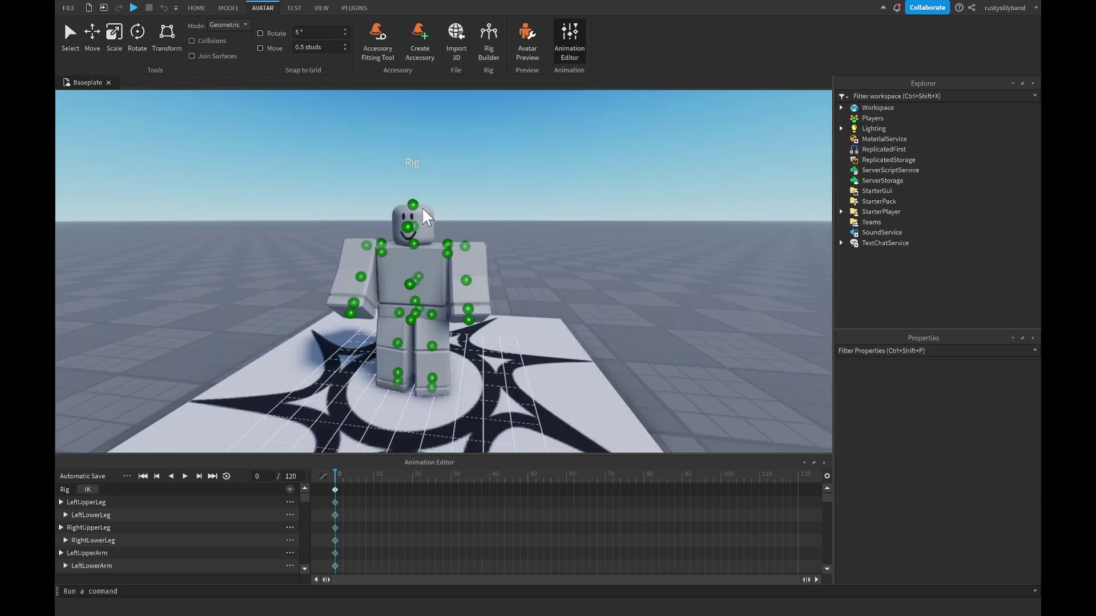
- Twist the UpperTorso and turn the Head
scroll(427, 217, "up", 3)
left_click(416, 289)
left_click_drag(416, 289, 398, 305)
left_click(412, 197)
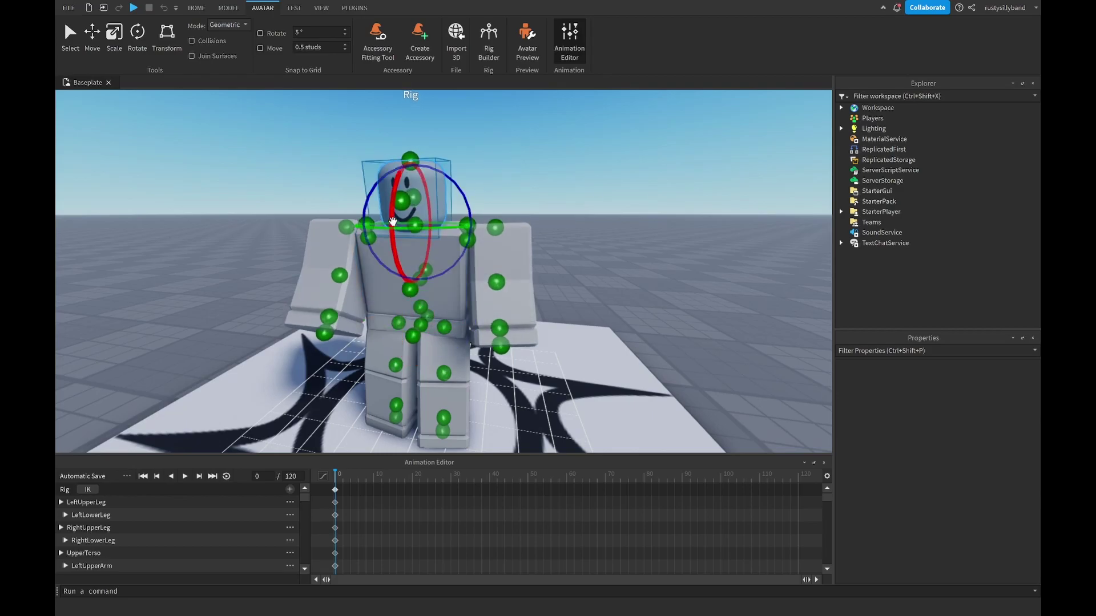
left_click_drag(392, 221, 392, 213)
- Rotate an arm further from a three-quarter view of the rig
right_click_drag(504, 187, 400, 251)
left_click(388, 230)
left_click_drag(451, 257, 434, 308)
left_click(558, 264)
right_click_drag(557, 264, 558, 265)
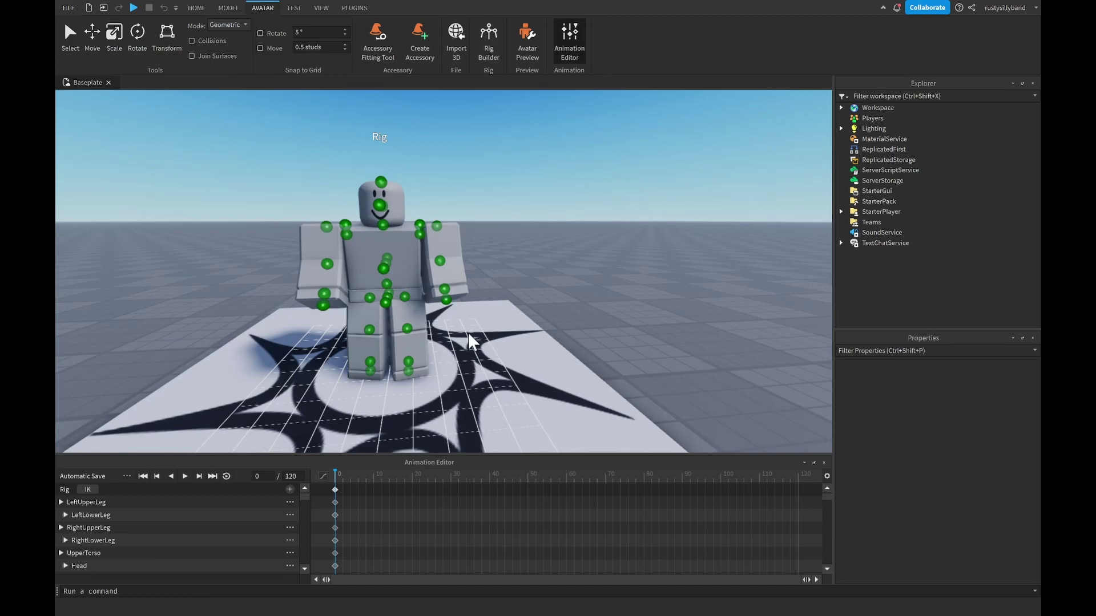
- Move the playhead to frame 5 and lower the left arm to key it there
right_click_drag(468, 333, 454, 334)
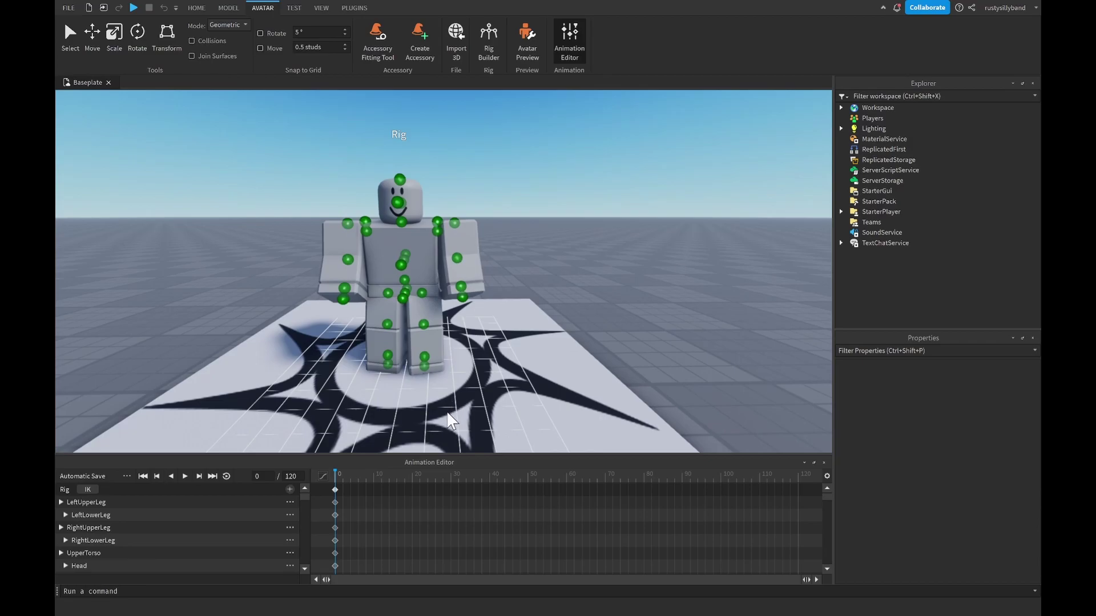
left_click(351, 481)
right_click_drag(365, 399, 375, 354)
left_click(381, 275)
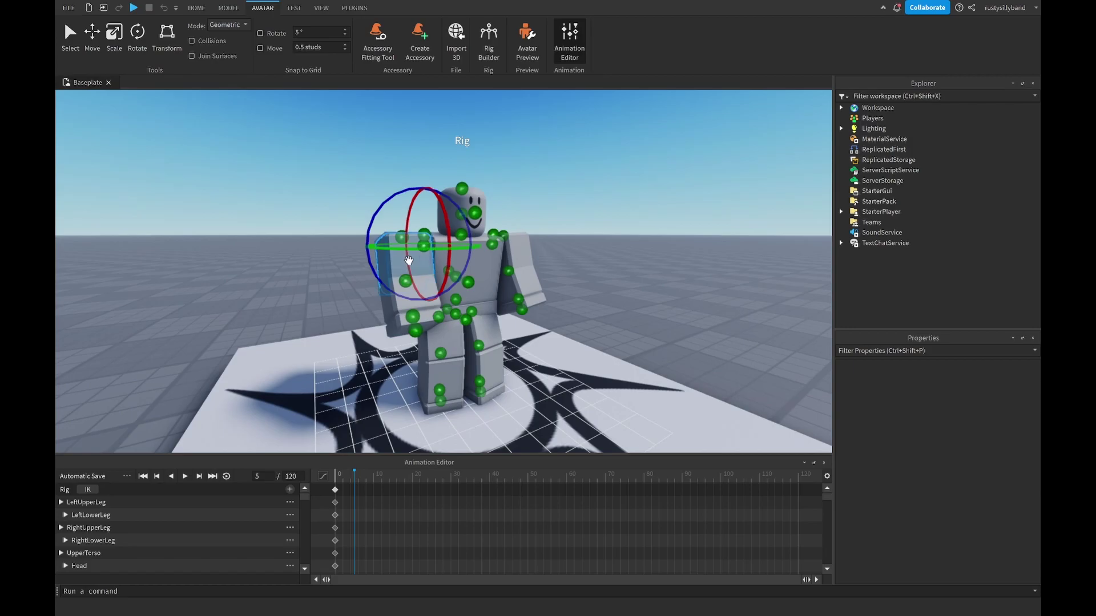
left_click_drag(381, 275, 429, 283)
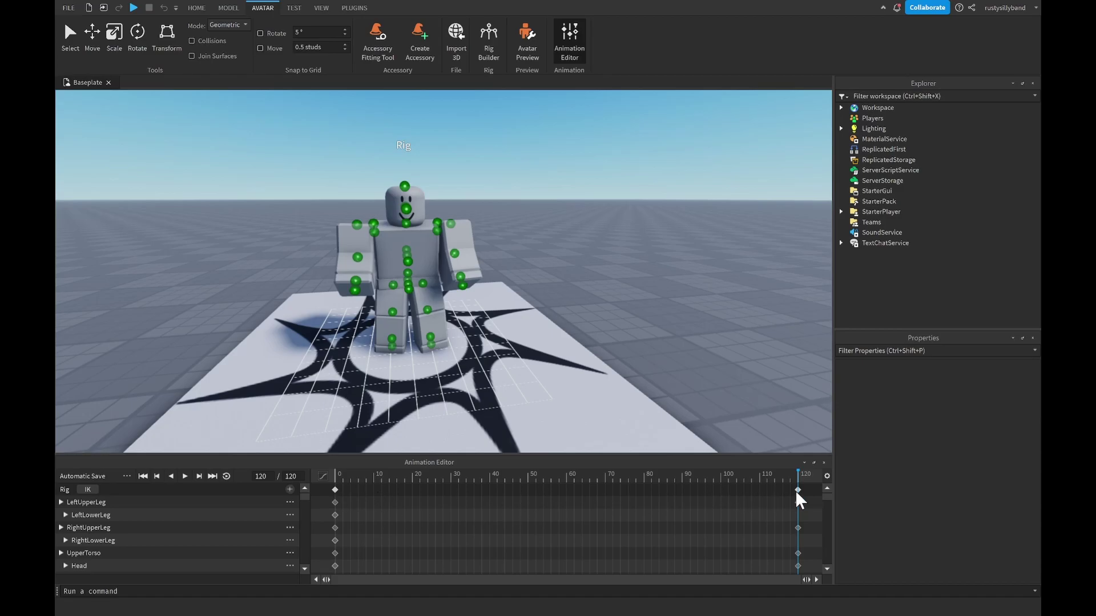
- Set the animation timeline length to 240 frames and play the clip on loop
left_click(294, 476)
key("Return")
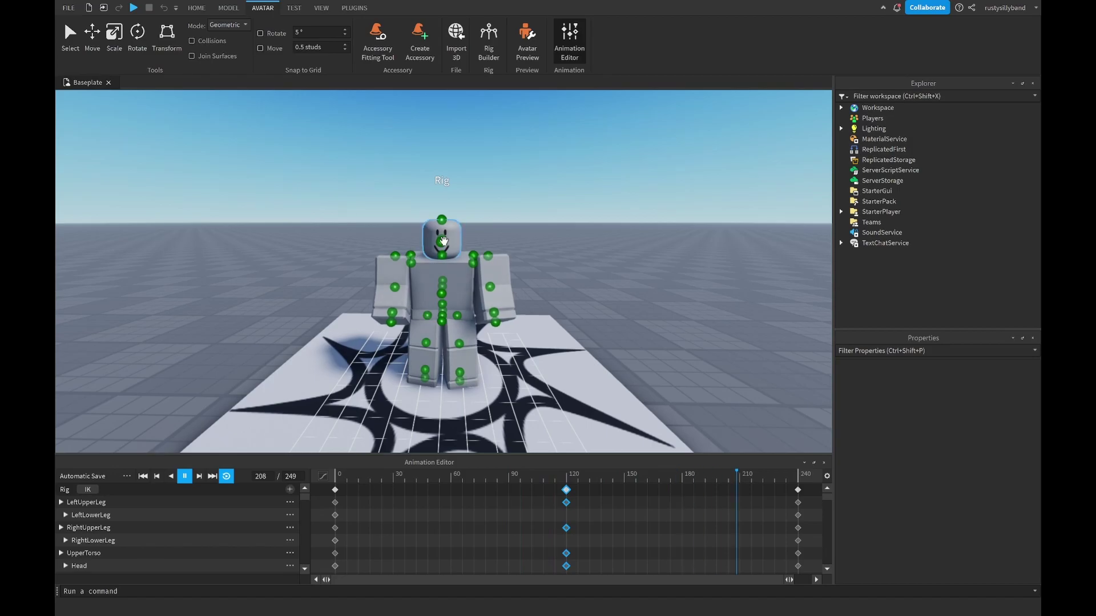
scroll(446, 239, "up", 5)
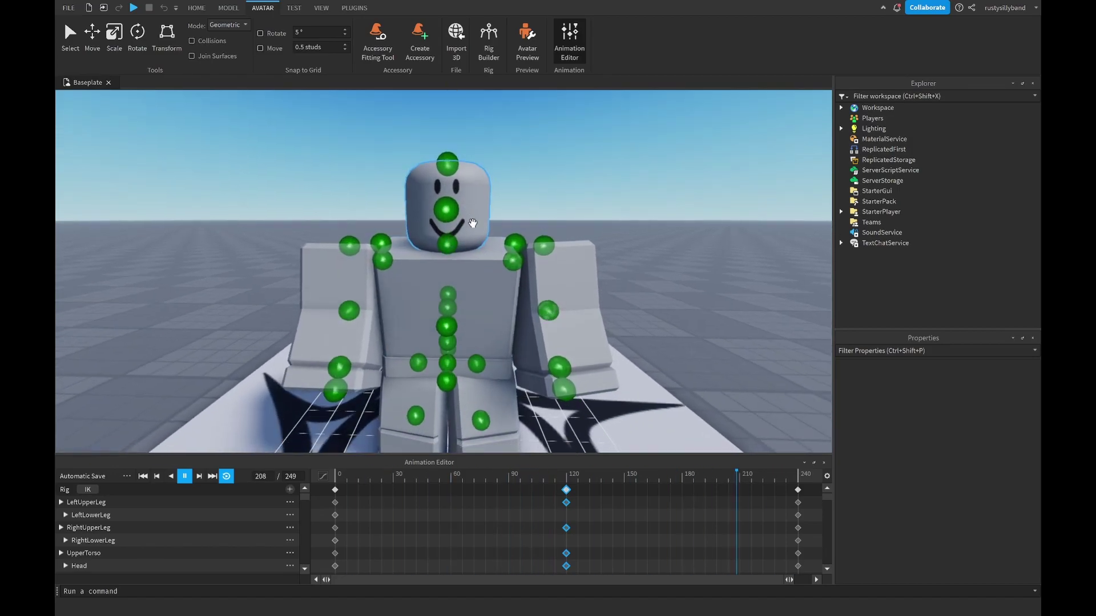
scroll(473, 223, "down", 5)
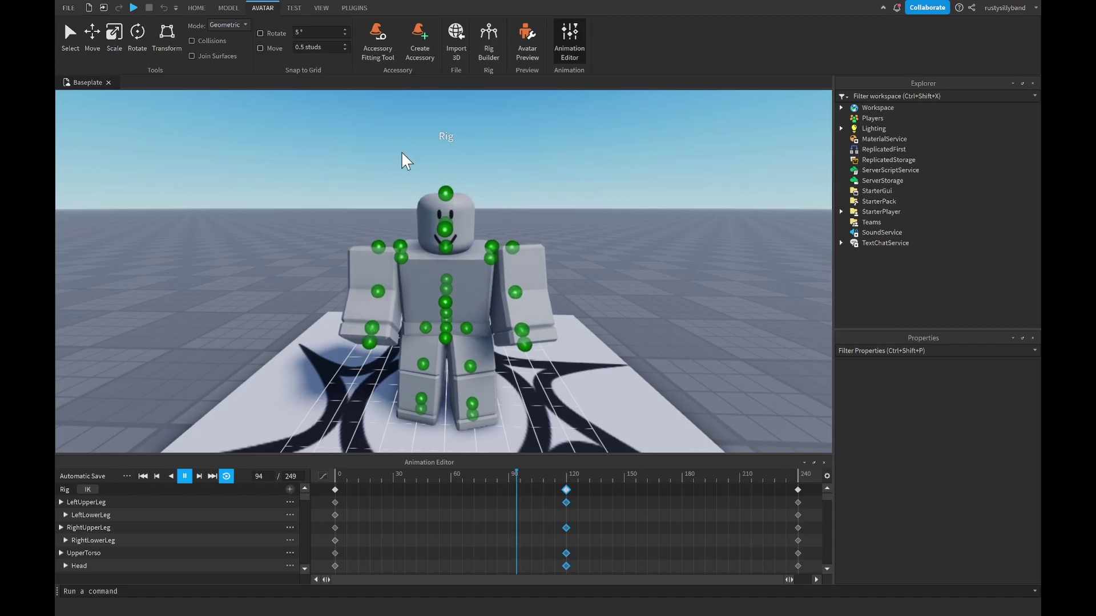
- Turn off Constraint Details on the Model tab to hide the rig's green attachment markers
left_click(234, 10)
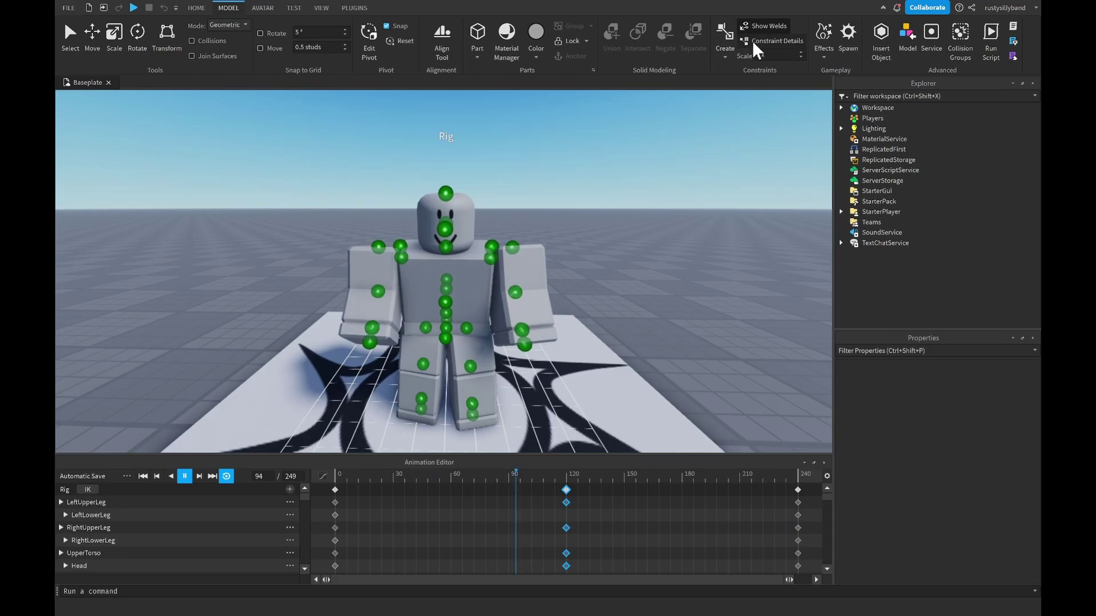
left_click(756, 40)
scroll(571, 266, "down", 2)
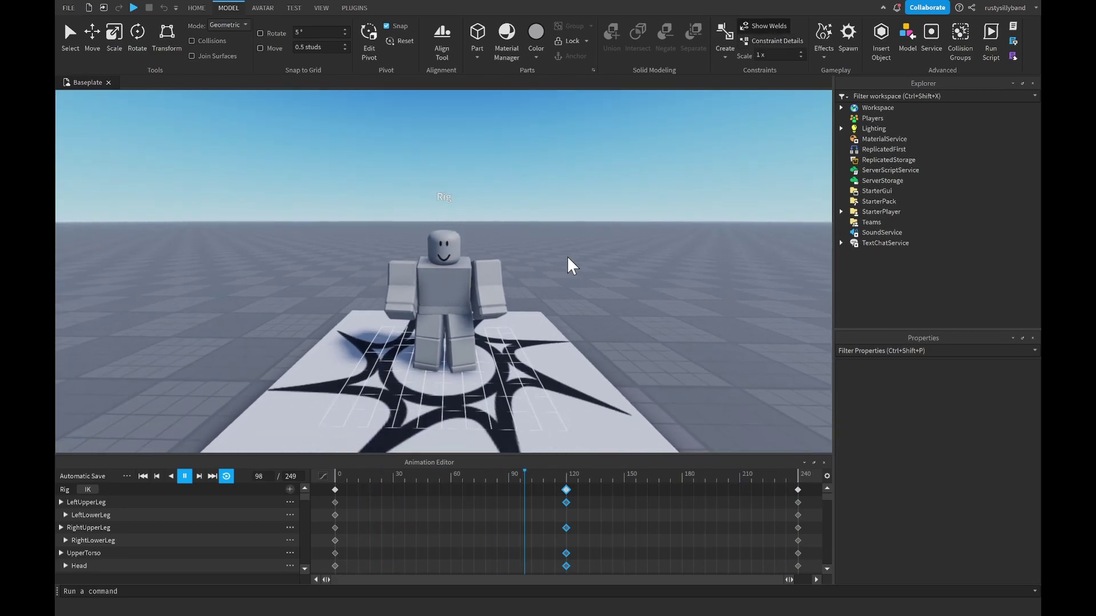
scroll(571, 266, "up", 2)
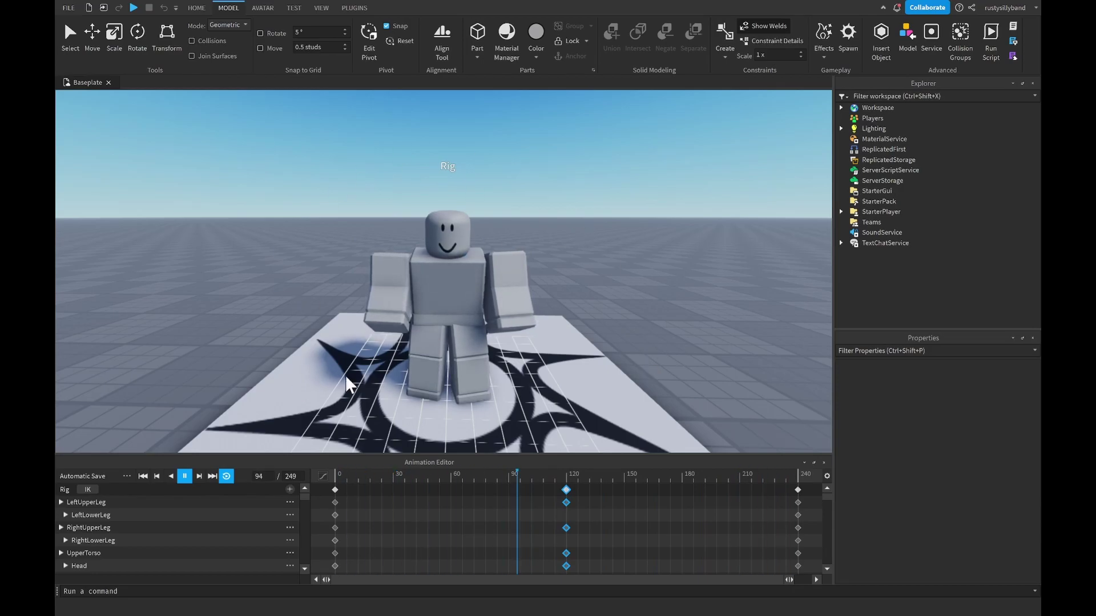
scroll(617, 334, "up", 1)
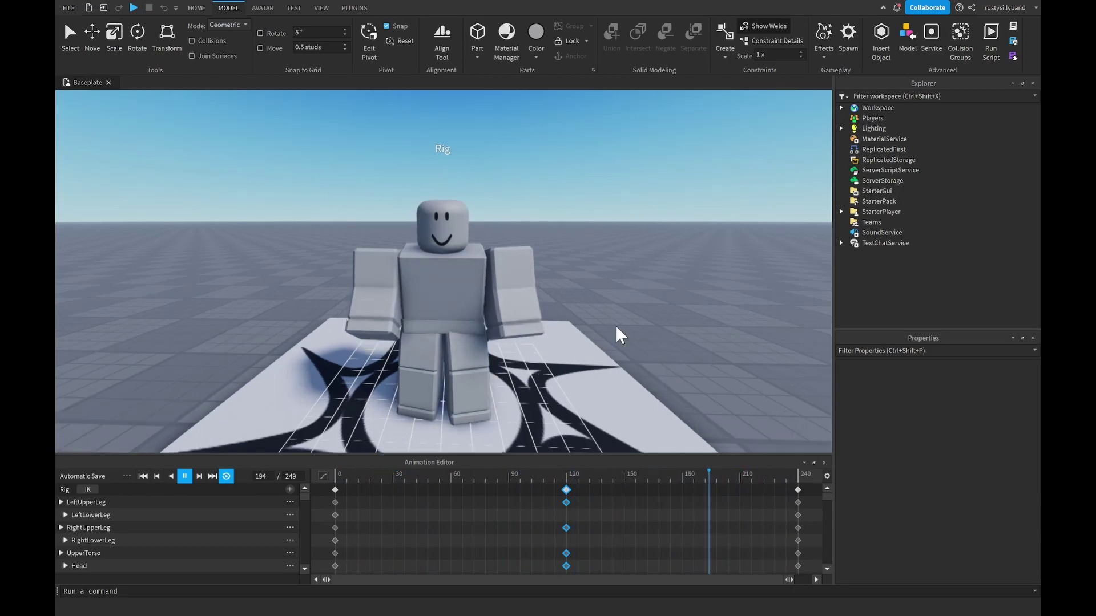